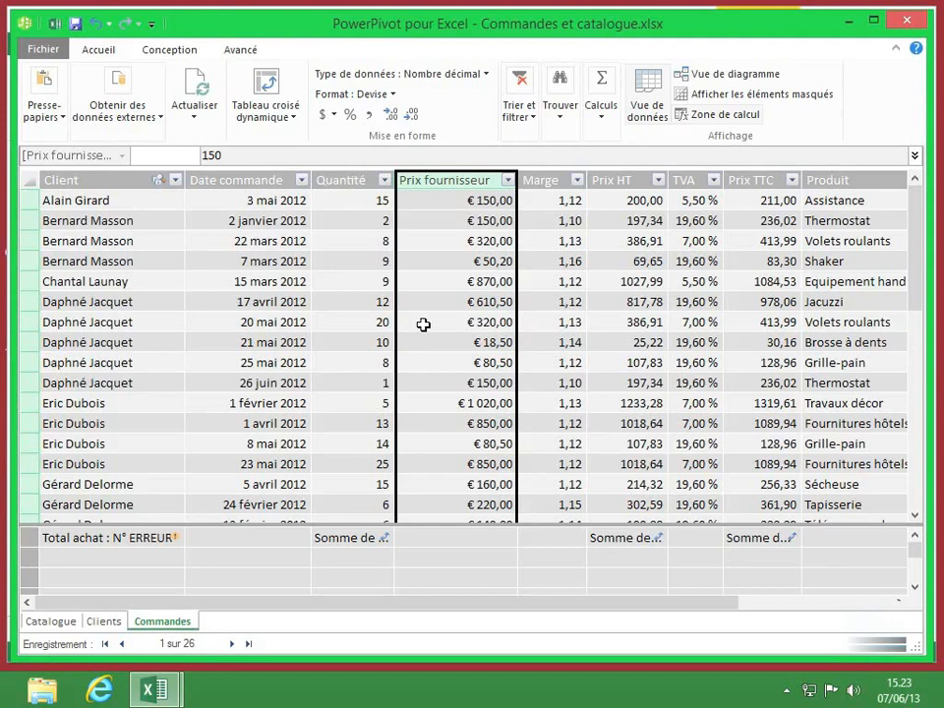
Step: Insert a column before Prix fournisseur in the Commandes table and move it between Client and Date commande
right_click(444, 178)
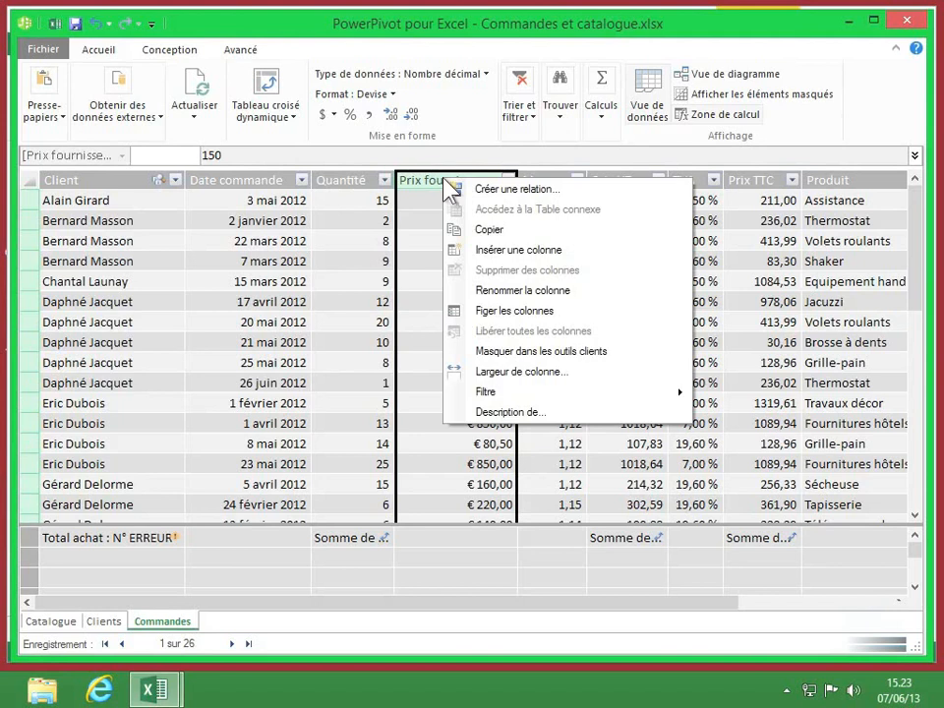
left_click(525, 251)
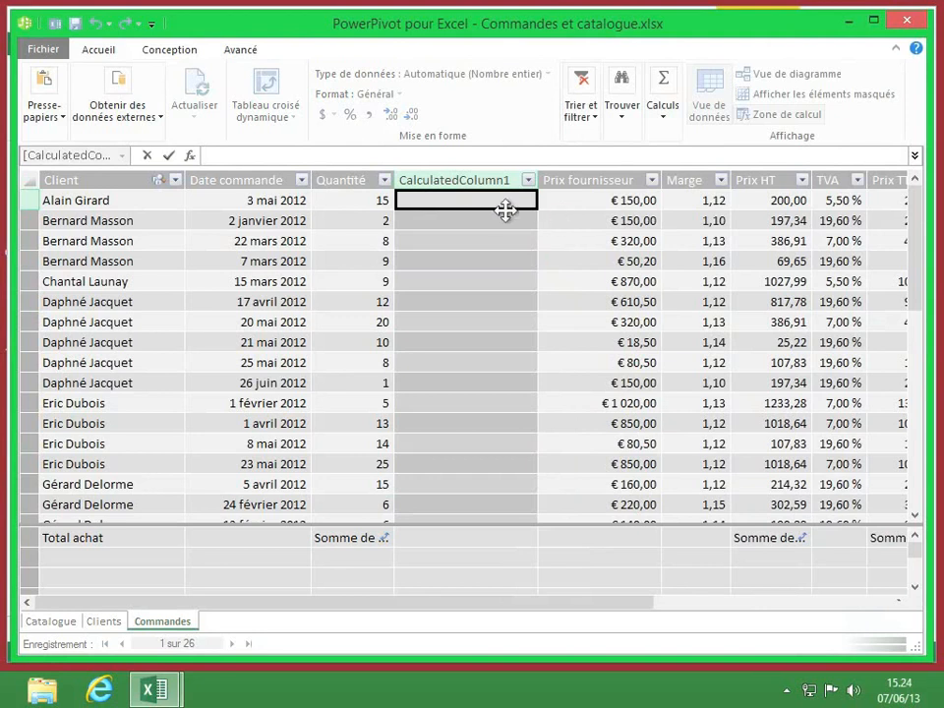
left_click(458, 183)
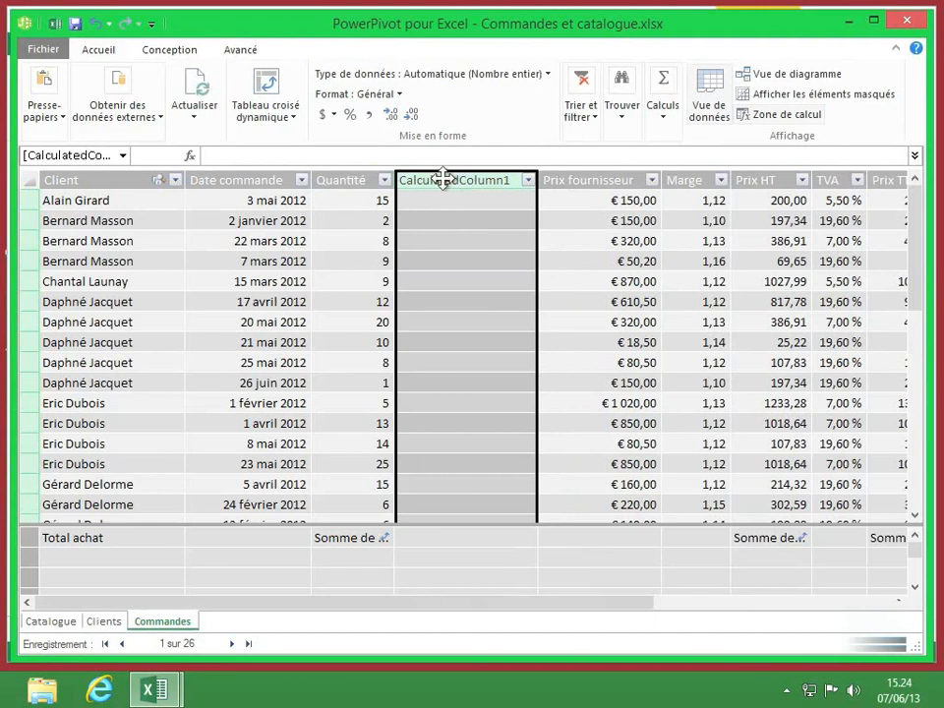
left_click_drag(443, 179, 190, 189)
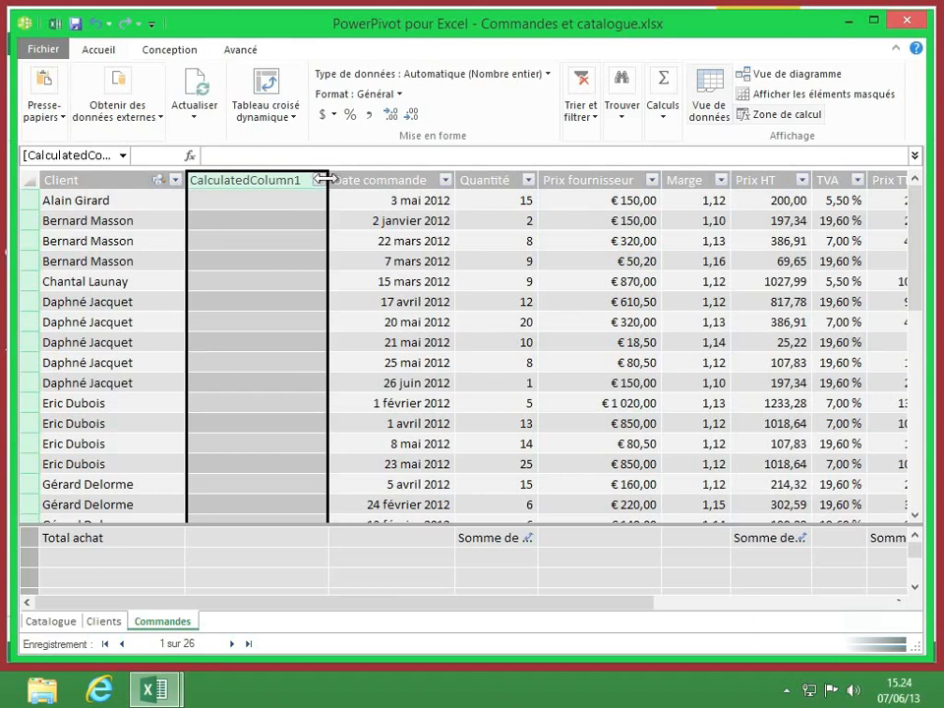
Step: Widen the empty inserted column, setting its column width to 200
left_click_drag(327, 179, 358, 182)
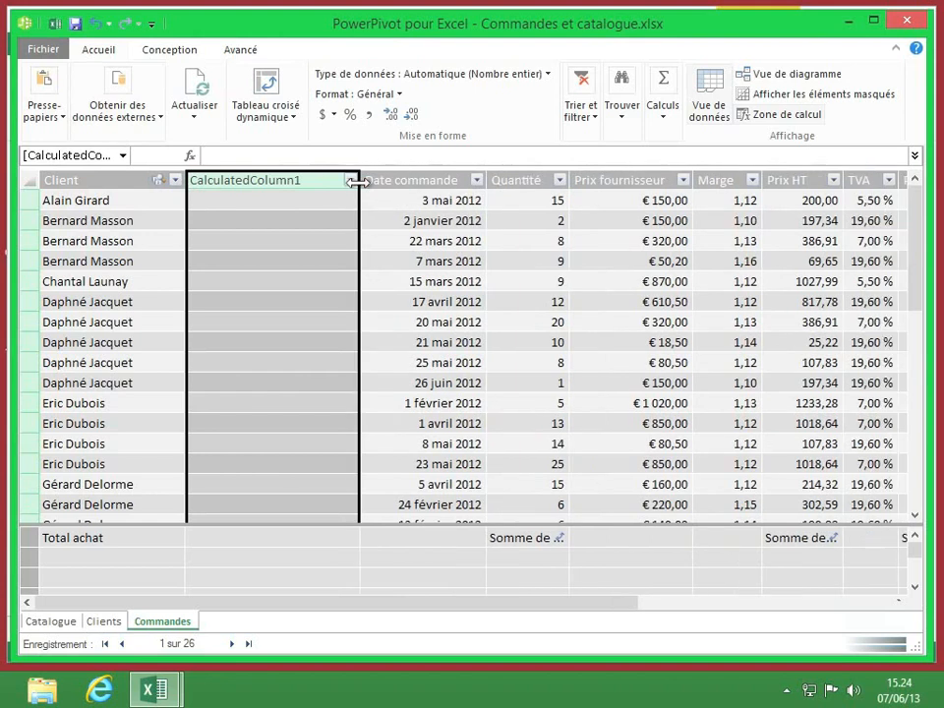
right_click(255, 181)
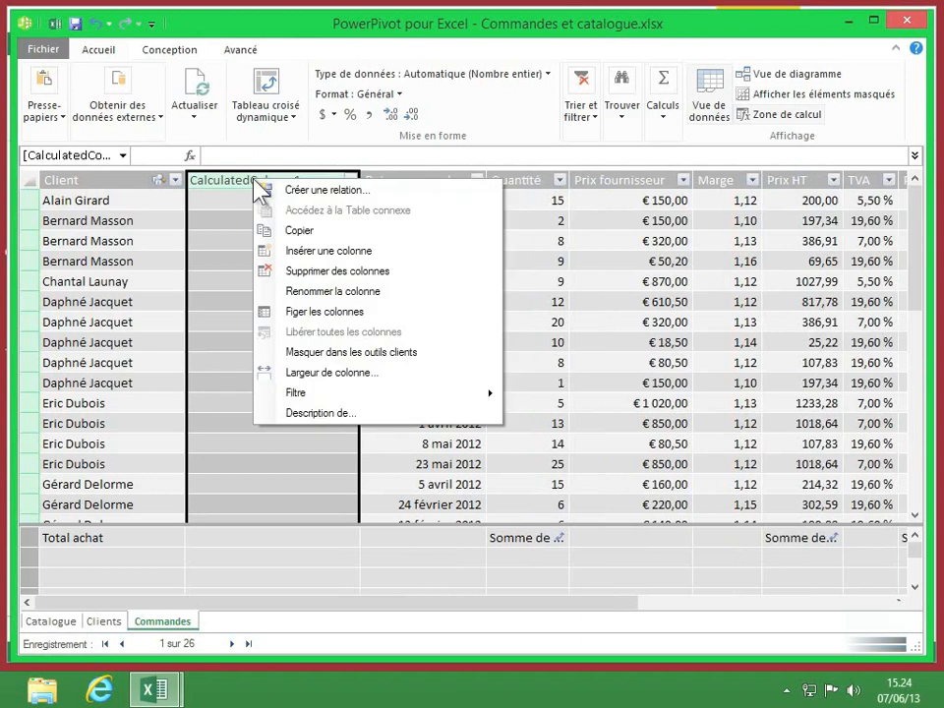
left_click(346, 373)
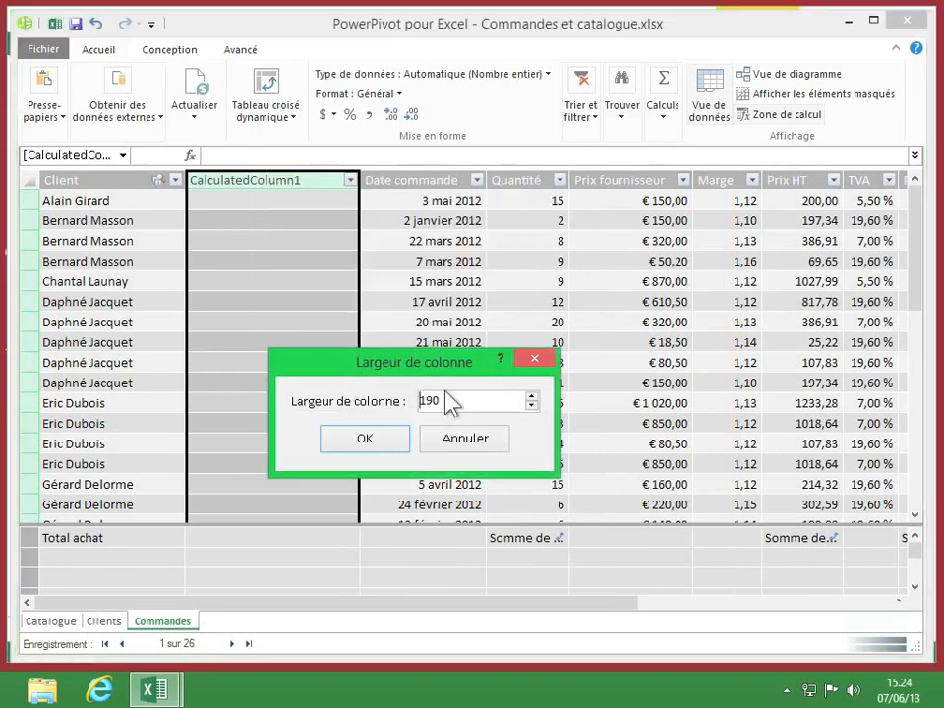
left_click_drag(453, 400, 409, 401)
type("200")
left_click(369, 438)
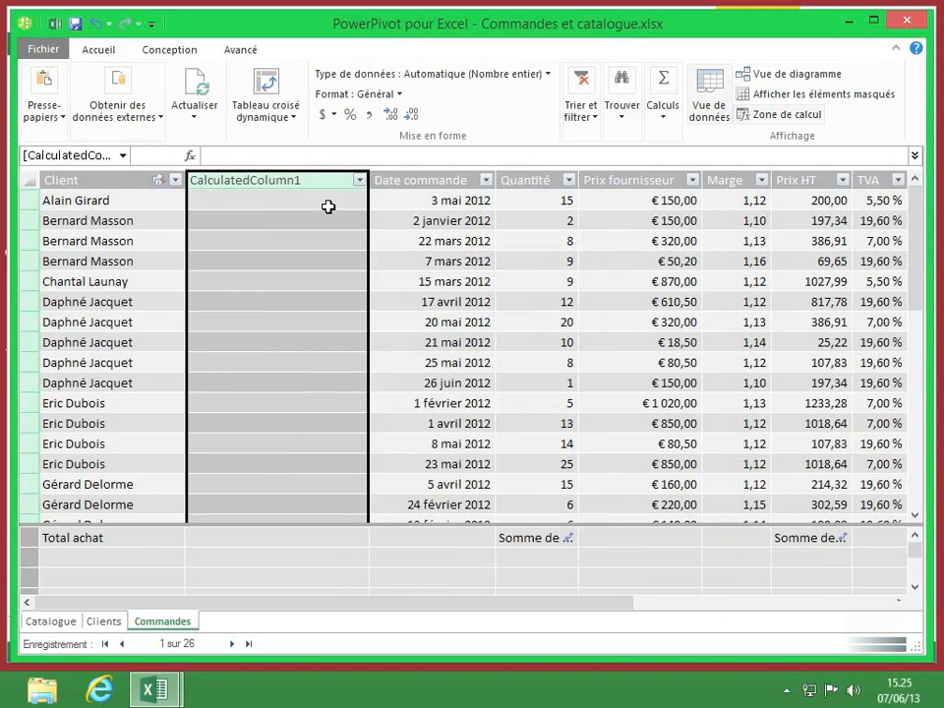
Step: Rename the inserted column as Total
double_click(260, 179)
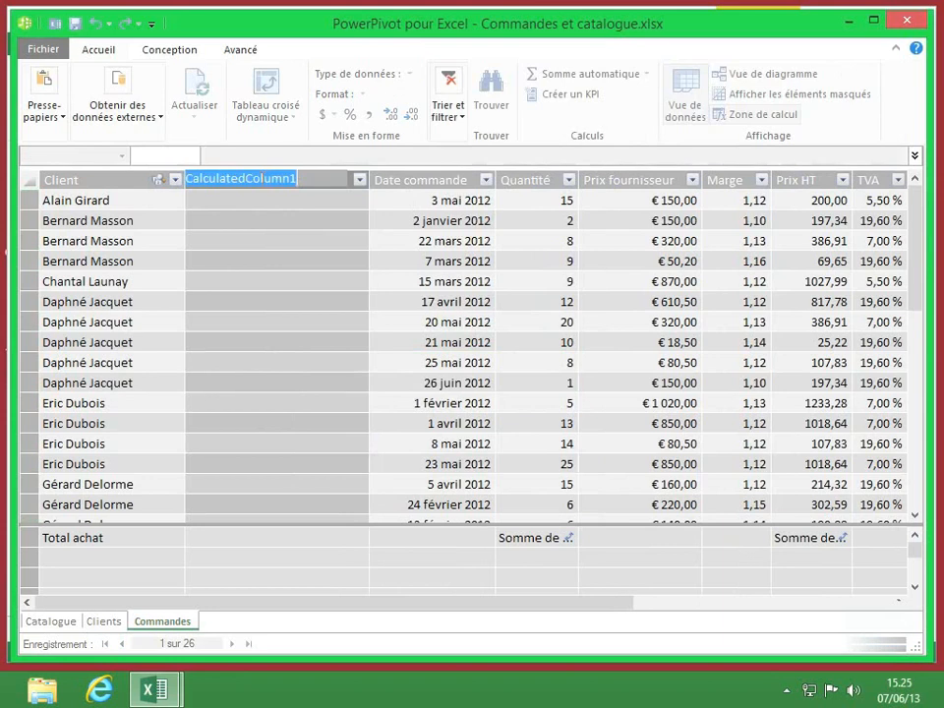
type("Total")
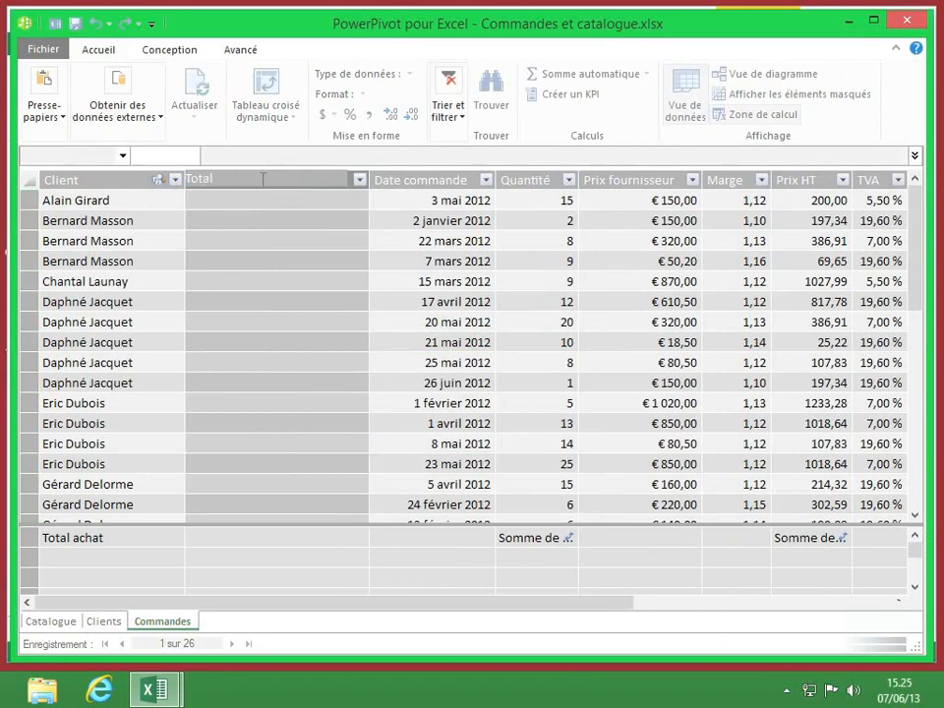
key("Return")
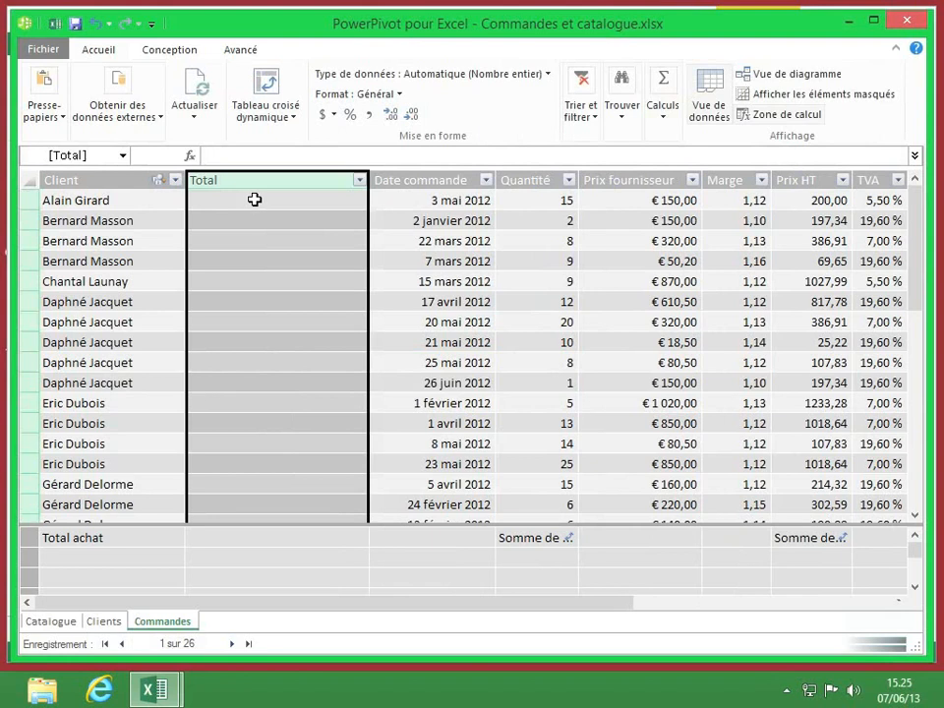
right_click(255, 185)
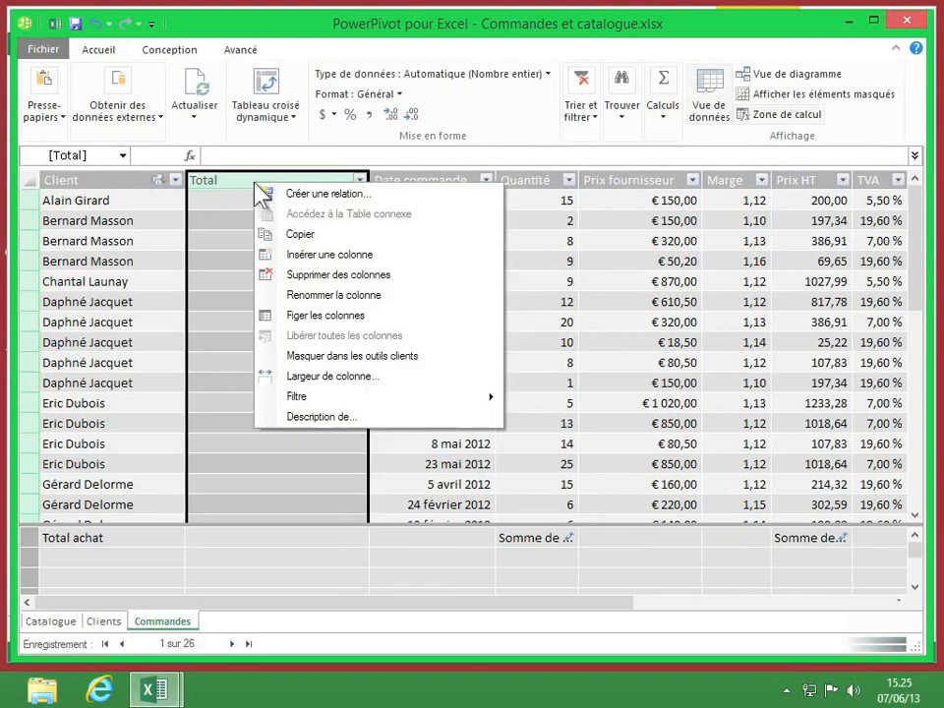
left_click(370, 301)
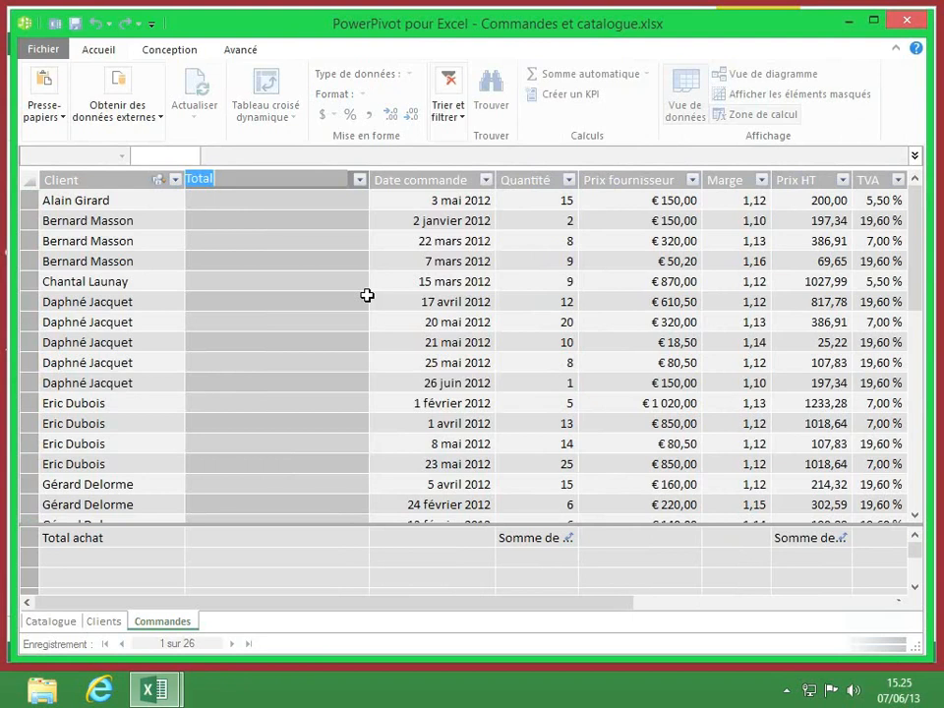
key("Return")
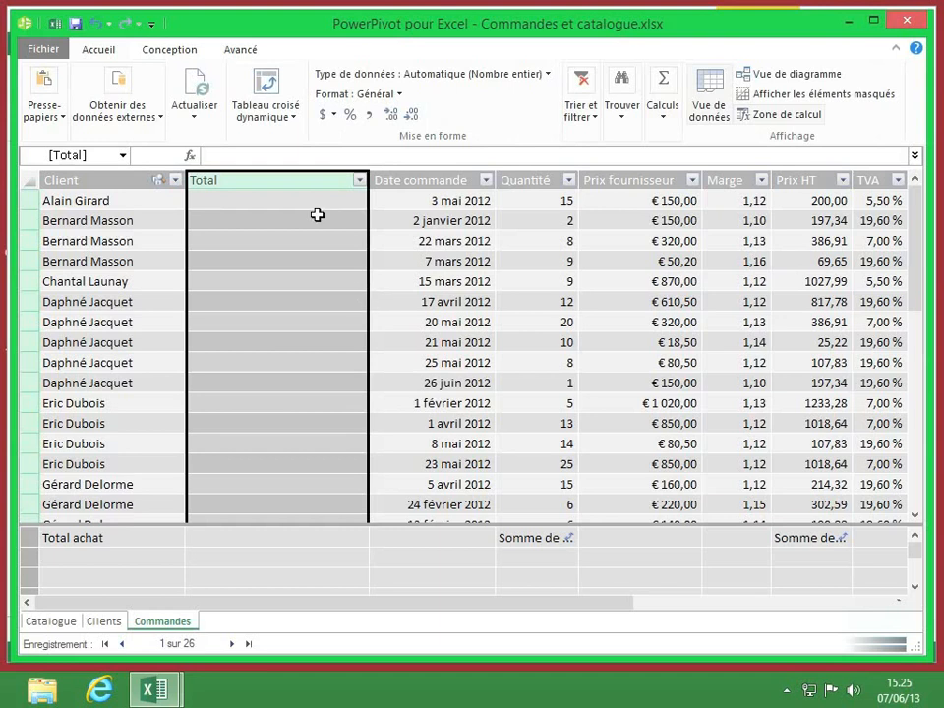
Step: Add the description "Toutes Taxes Comprises" to the Total column
right_click(294, 182)
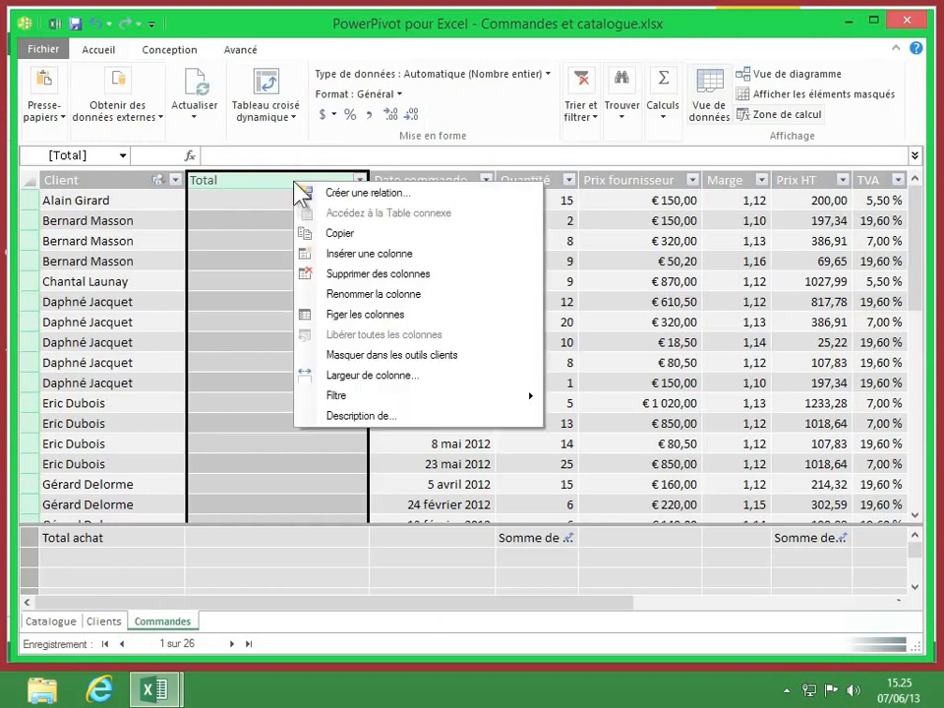
left_click(364, 416)
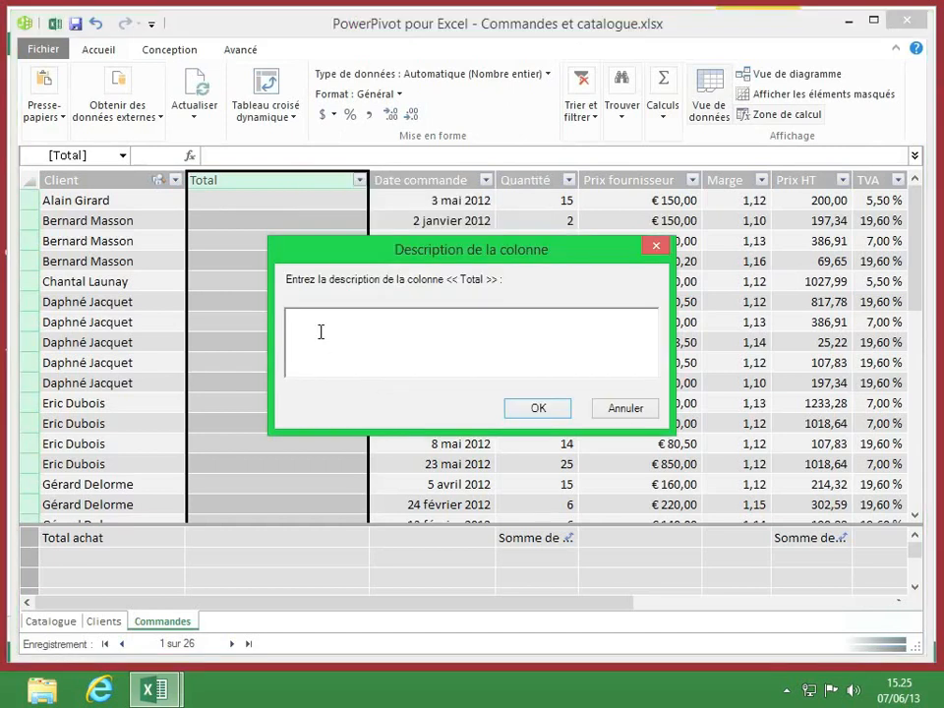
type("Toutes Taxes Comprises")
left_click(537, 410)
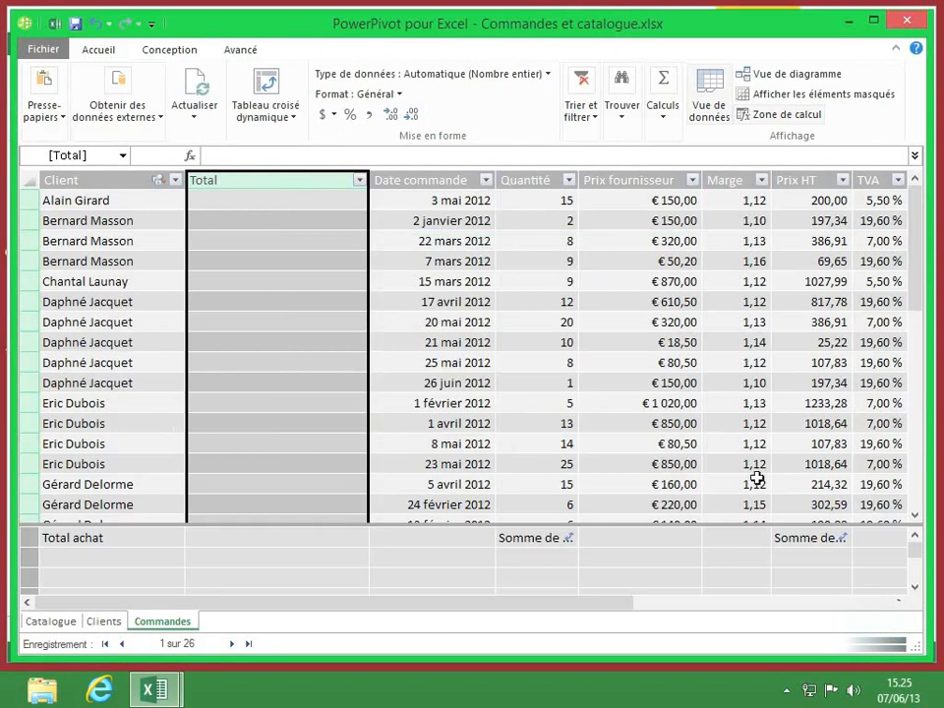
Step: Freeze the Client column and check it against the last columns of the Commandes table
left_click_drag(495, 610, 454, 605)
left_click(109, 182)
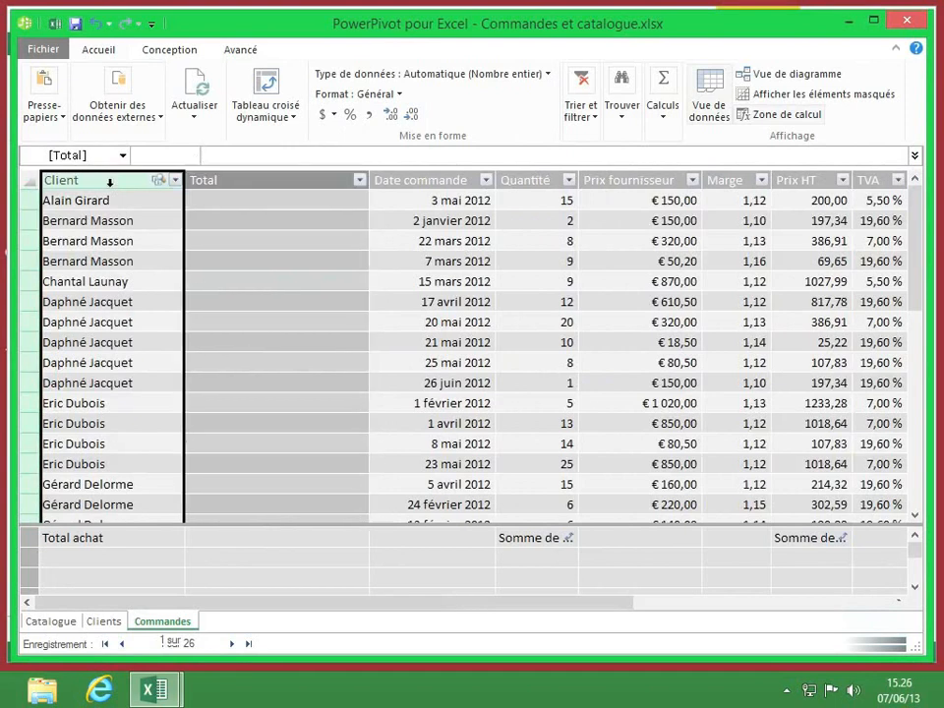
right_click(111, 189)
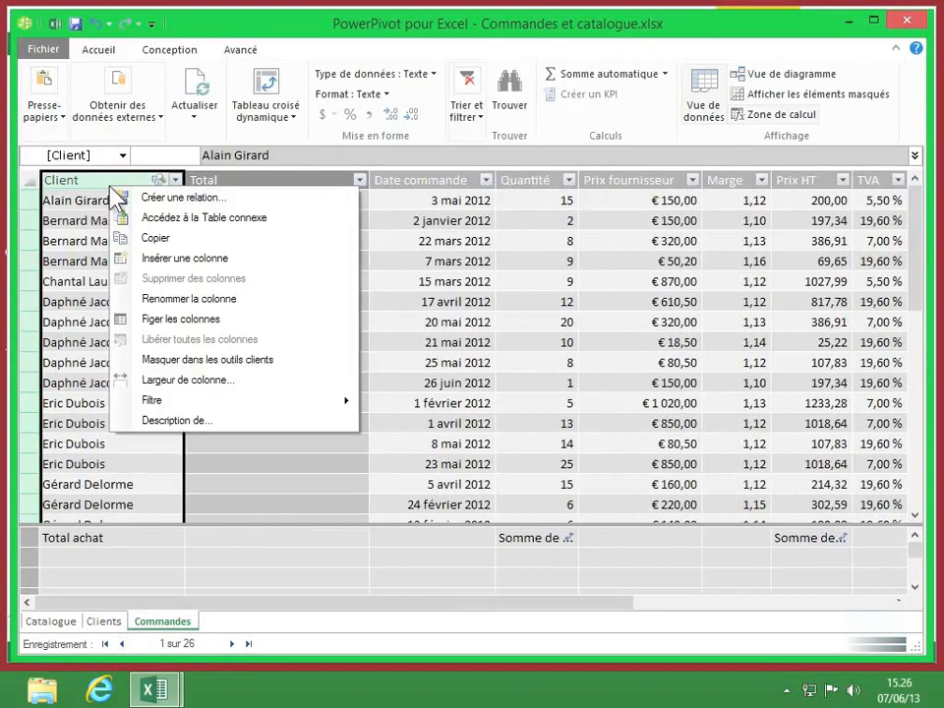
left_click(177, 318)
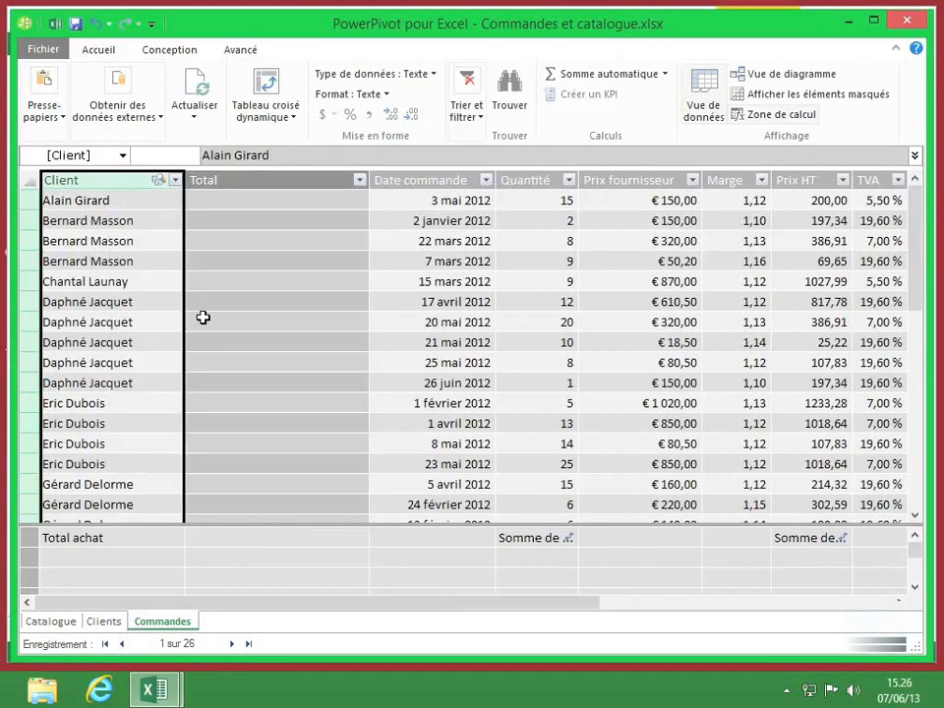
left_click(203, 317)
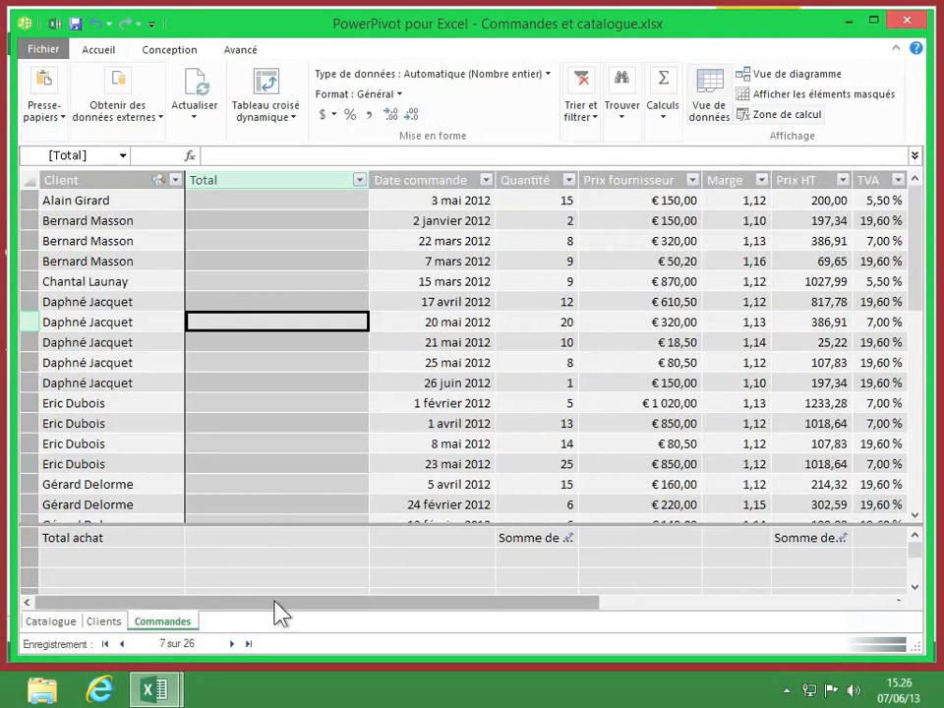
left_click_drag(275, 603, 580, 608)
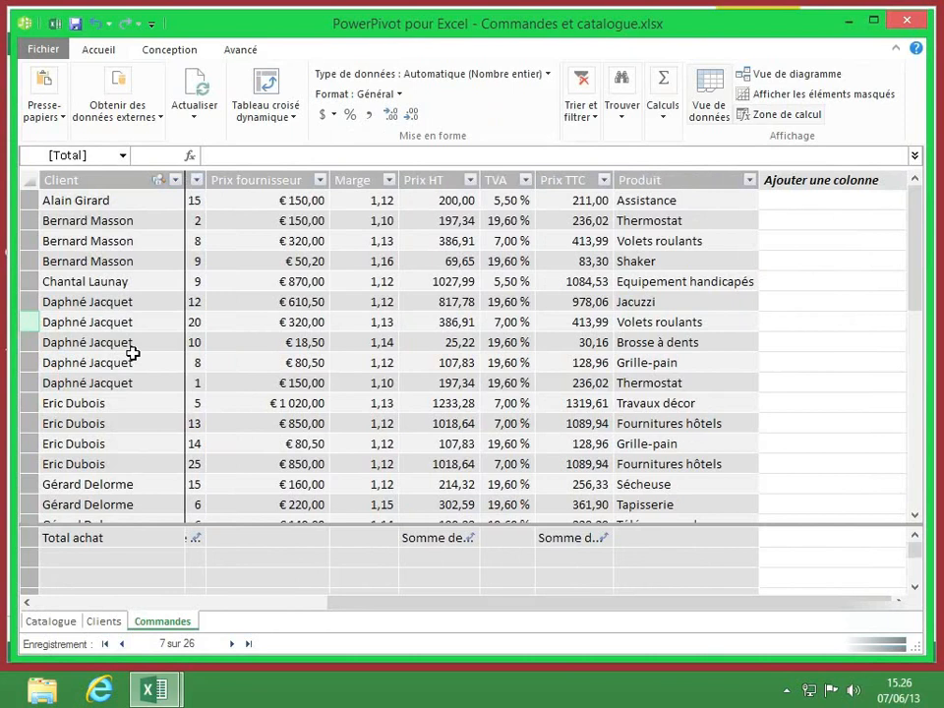
Step: Unfreeze all columns of the Commandes table
right_click(118, 183)
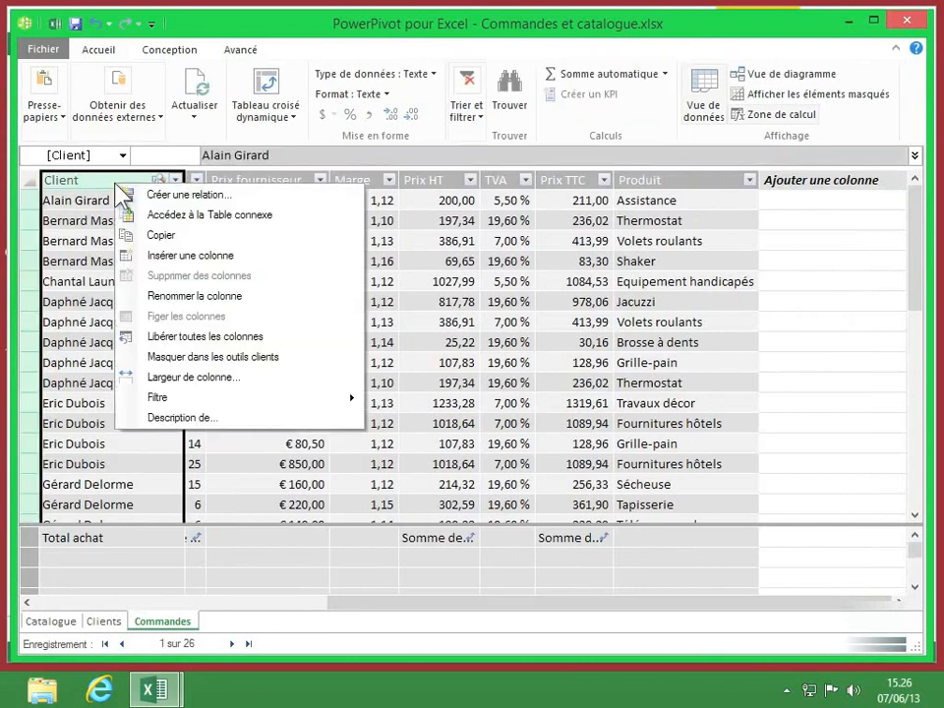
left_click(212, 336)
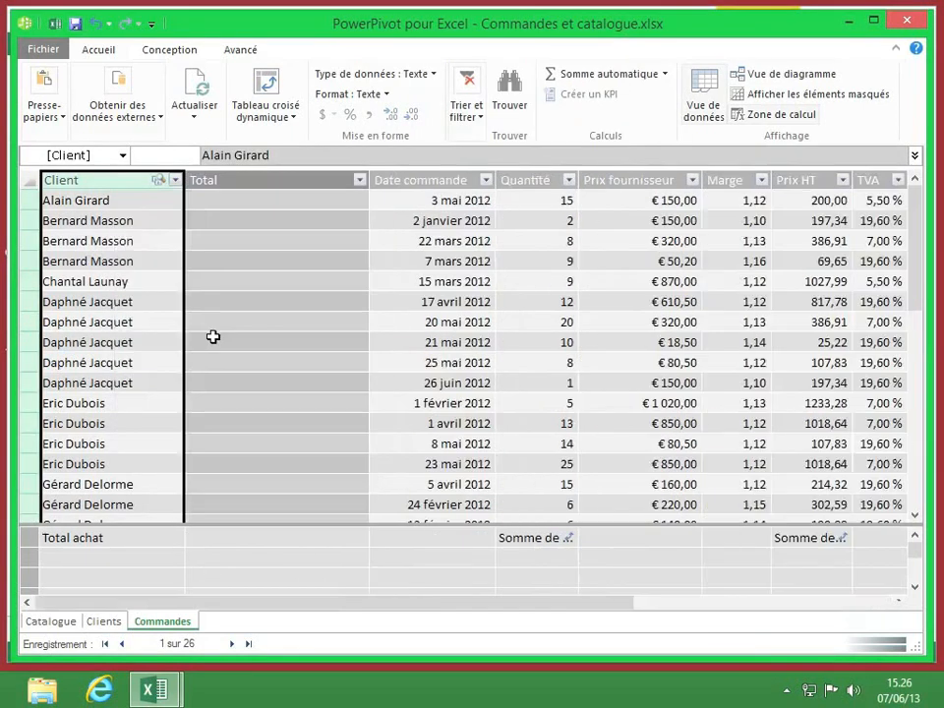
left_click(237, 342)
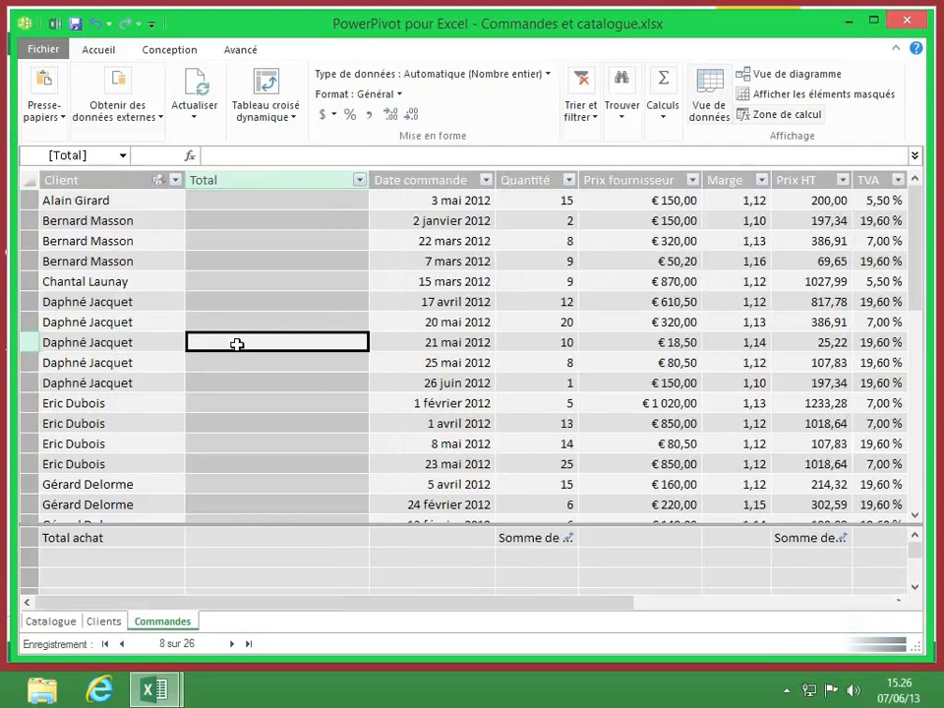
Step: Delete the Total column from the Commandes table
left_click(254, 180)
right_click(255, 183)
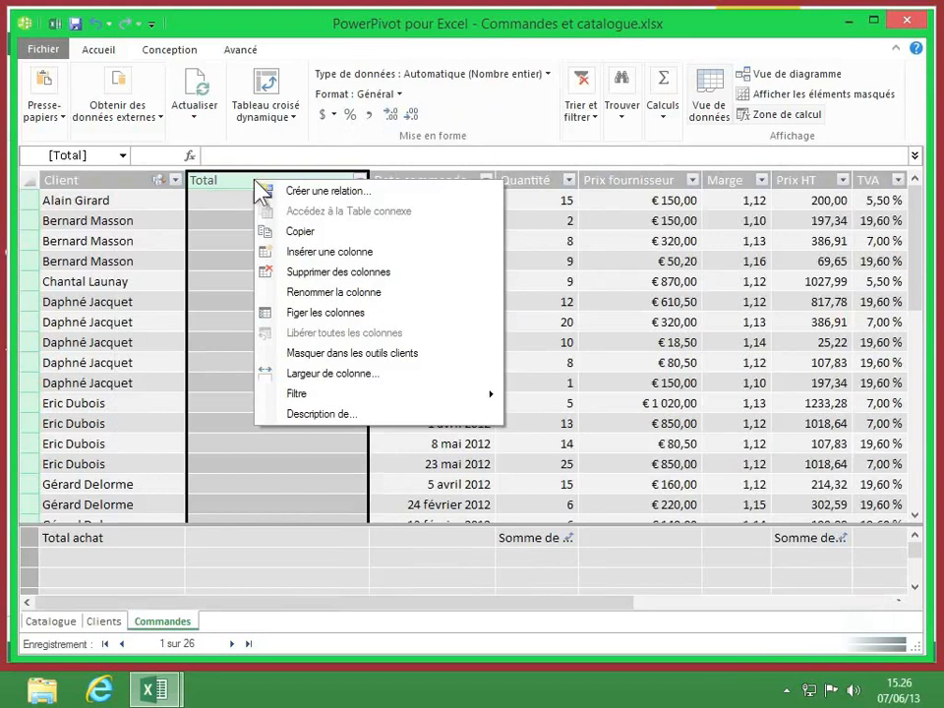
left_click(330, 274)
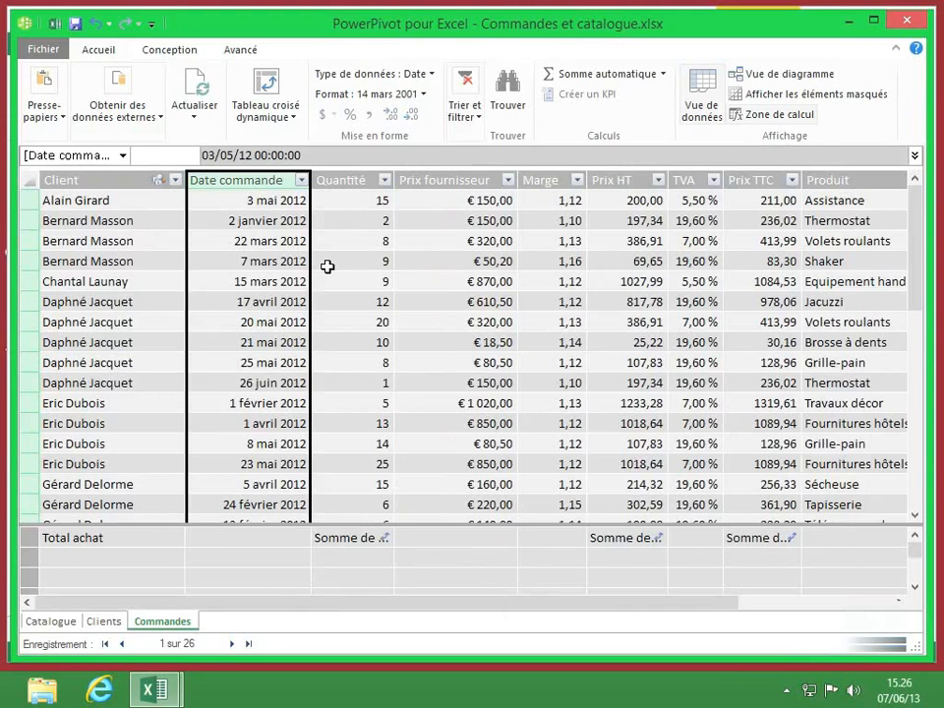
left_click(434, 239)
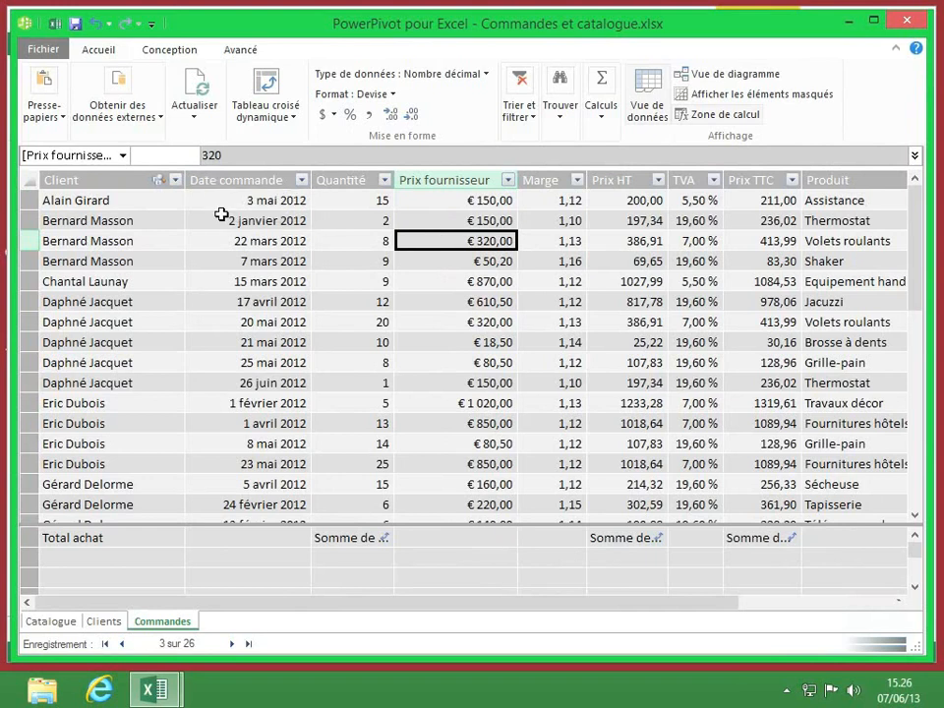
left_click(221, 214)
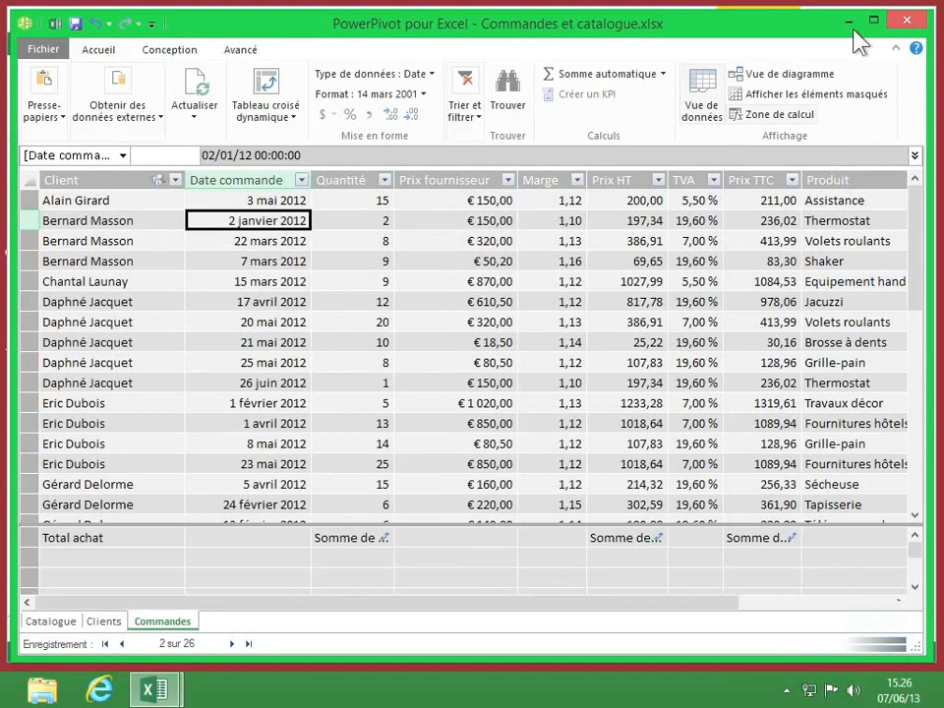
Step: Return to the Excel workbook and change the Date commande header in cell B1 of the Commandes sheet to Dates
left_click(905, 22)
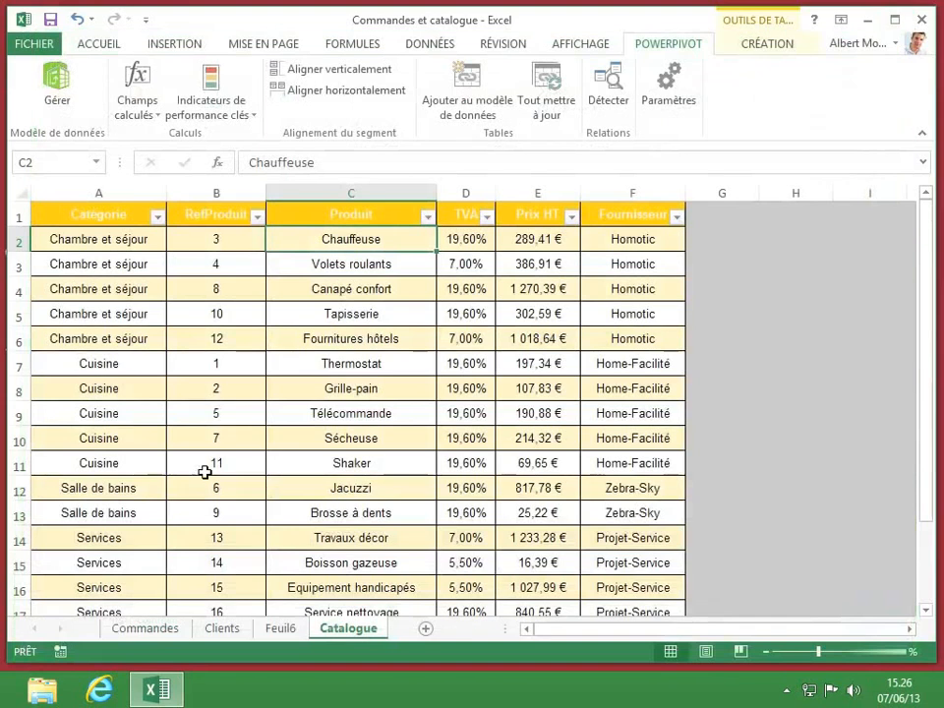
left_click(160, 632)
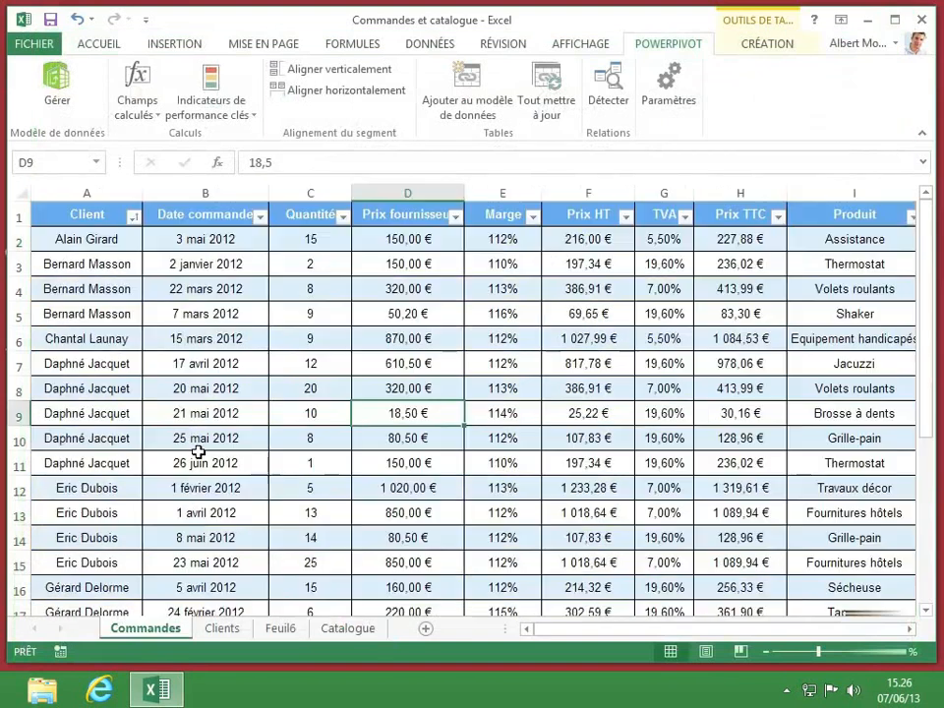
left_click(196, 218)
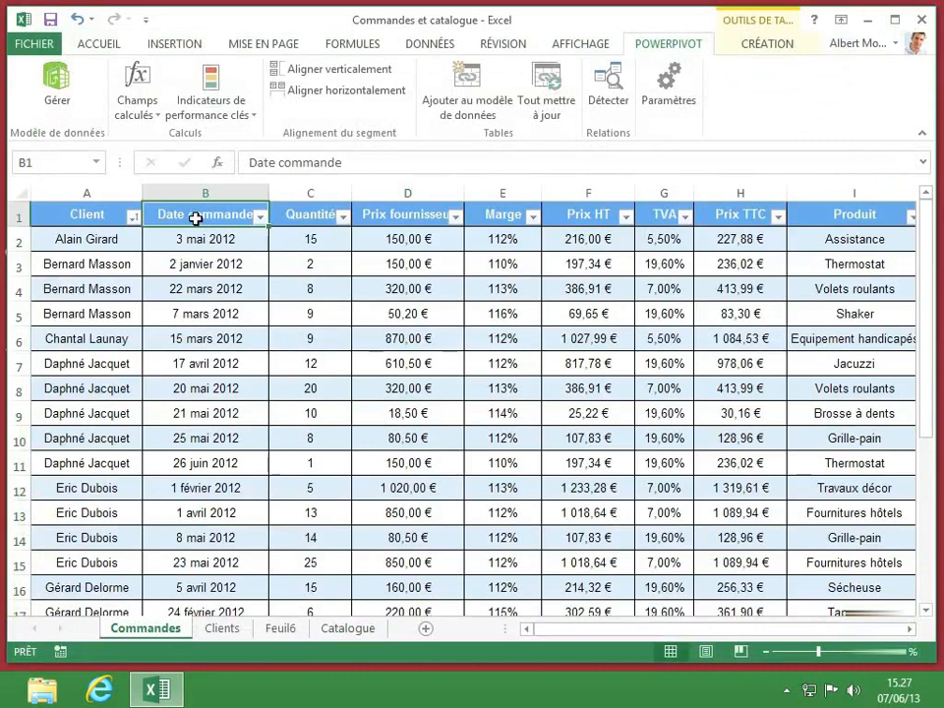
type("Dates")
key("Return")
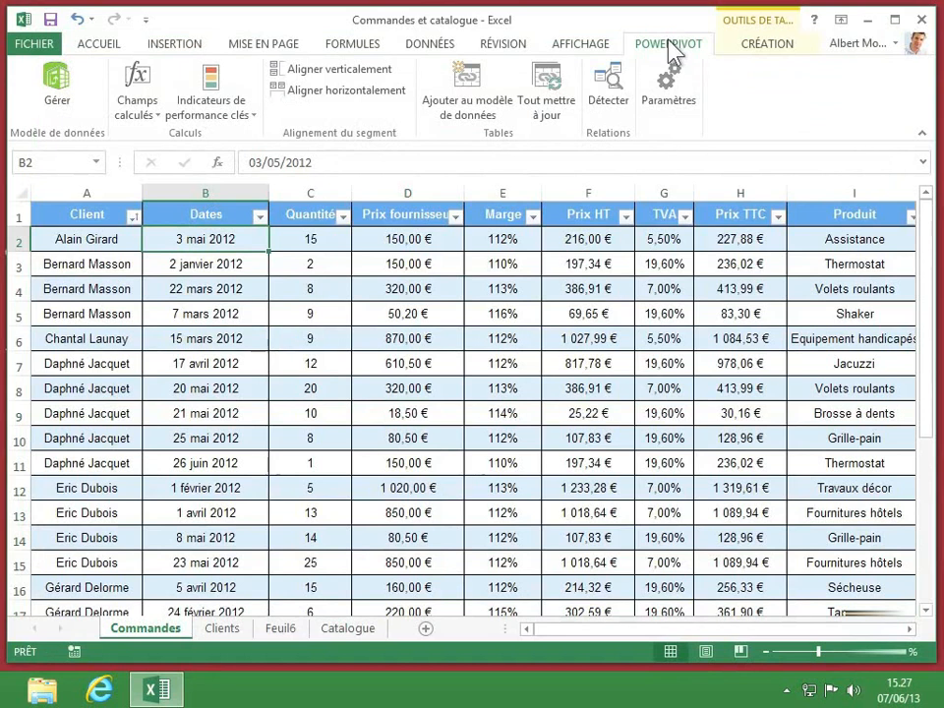
Step: Reopen the PowerPivot data model, refresh the Commandes table from its source and select a cell in the Dates column
left_click(54, 99)
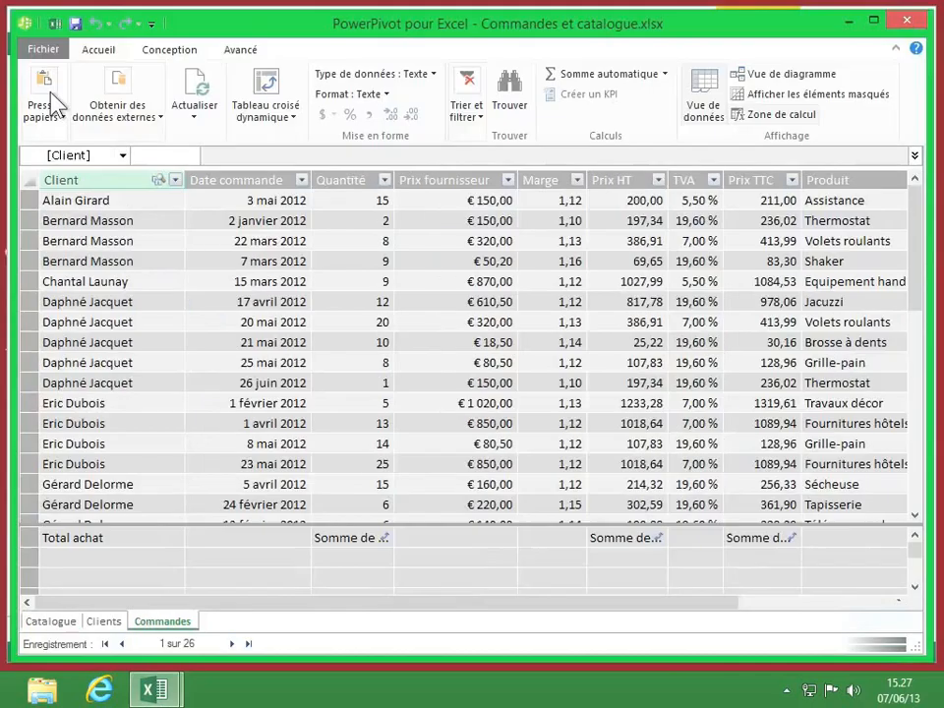
left_click(278, 202)
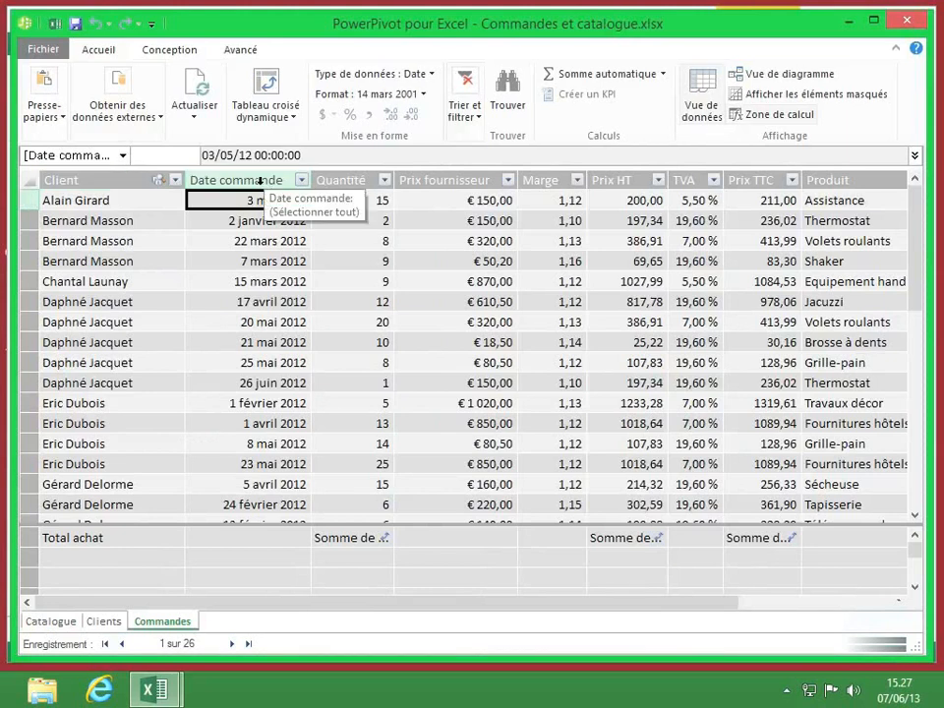
left_click(198, 98)
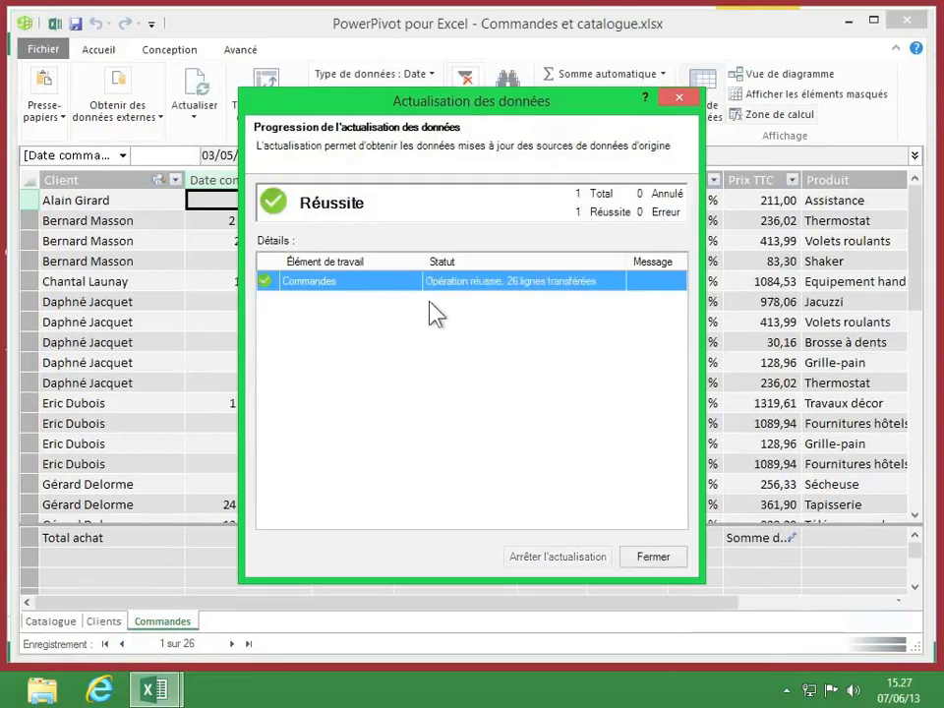
left_click(653, 560)
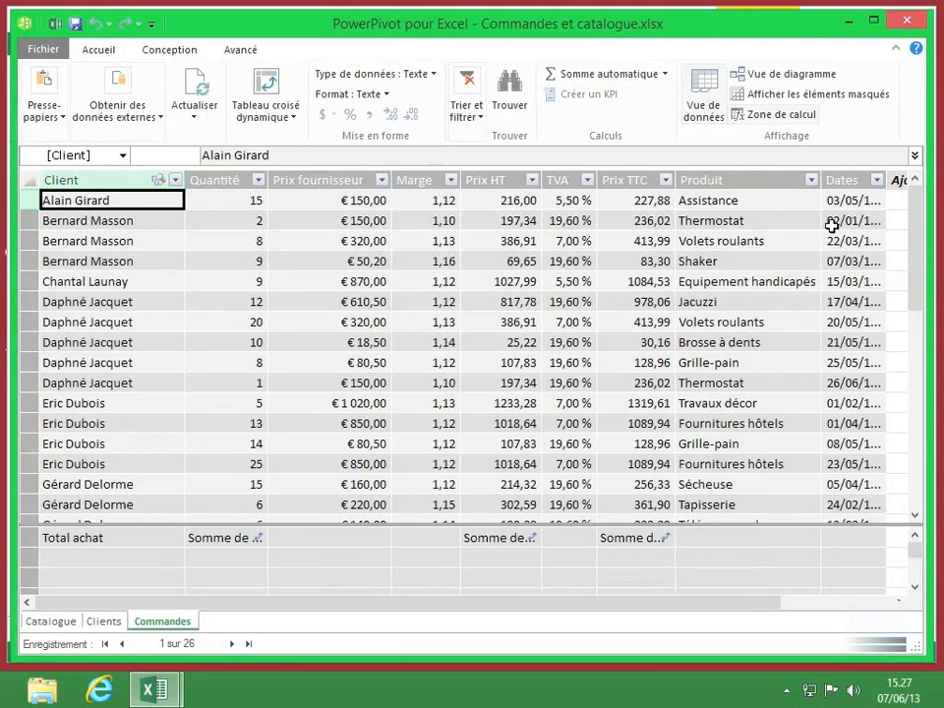
left_click(863, 216)
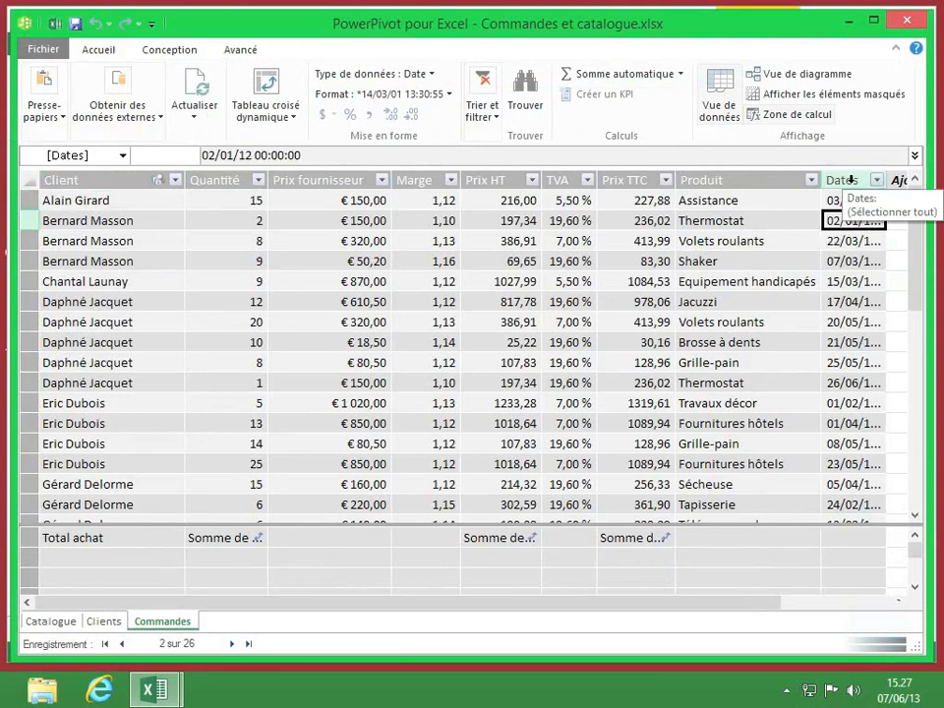